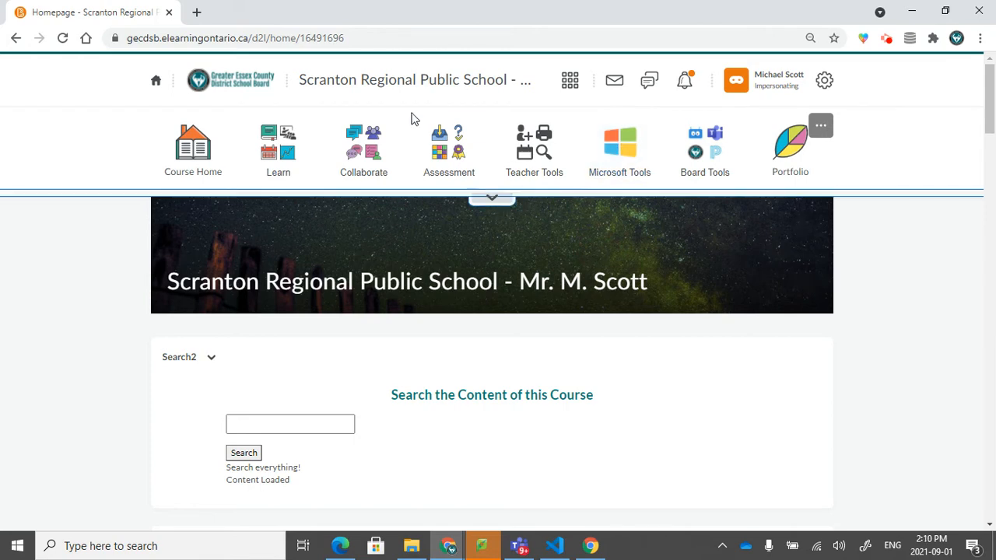
- Open the Course Copy tool for the current course and choose Past Course as the type to copy from
click(499, 199)
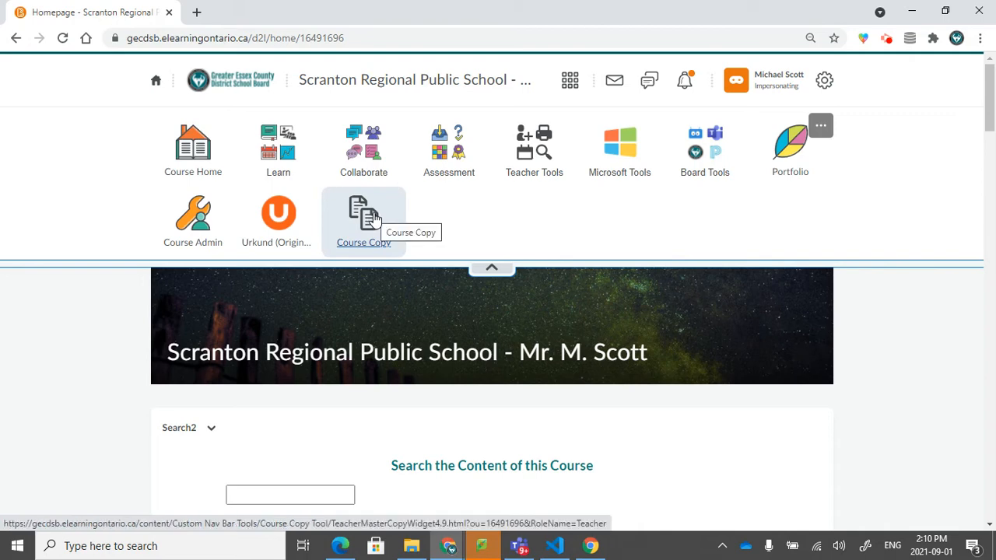
click(374, 218)
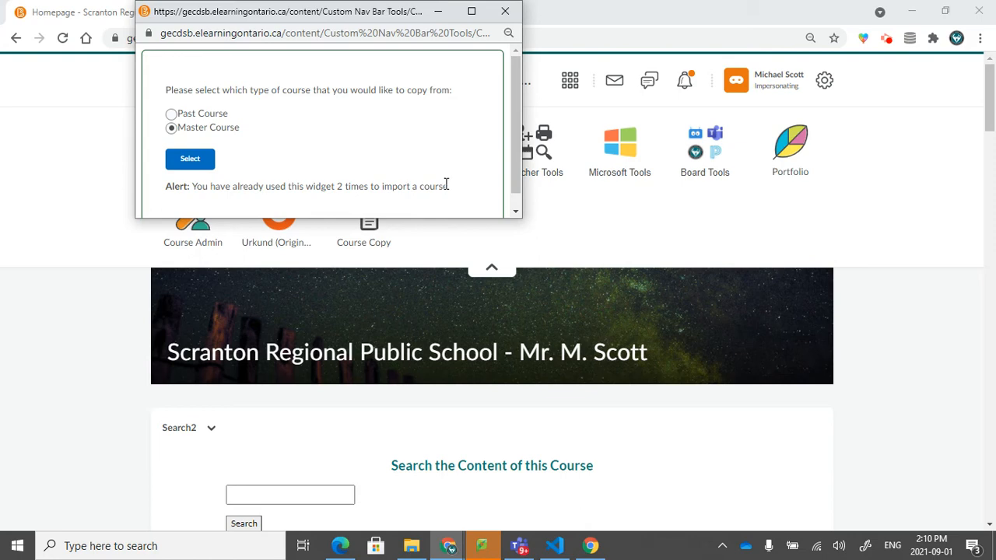
click(208, 114)
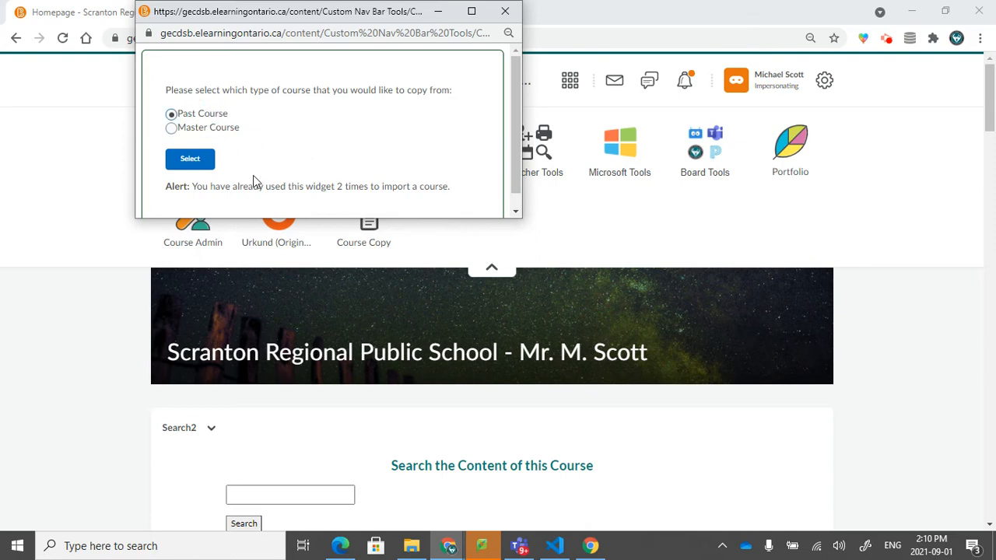
click(207, 160)
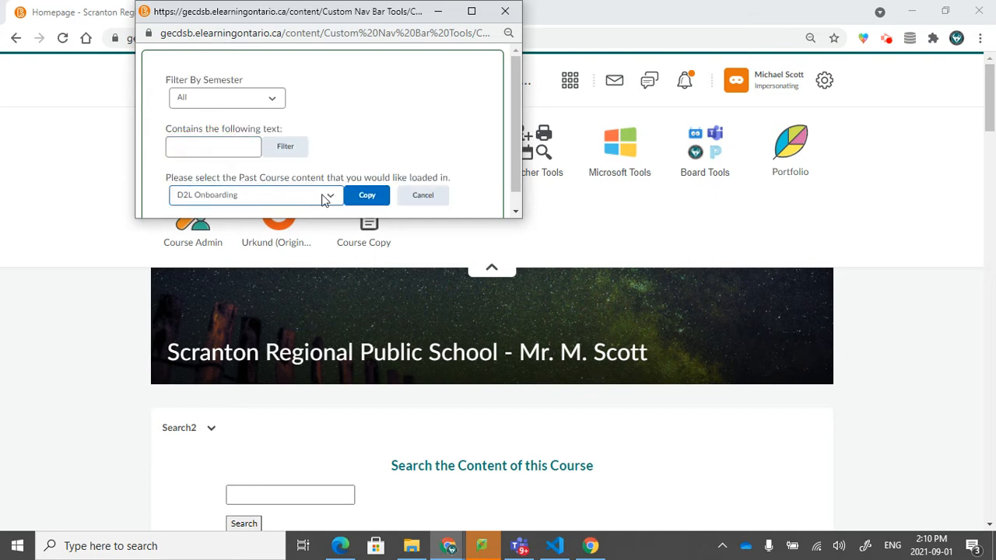
- Look through the available past courses and limit the list to the 2021 semester
click(325, 199)
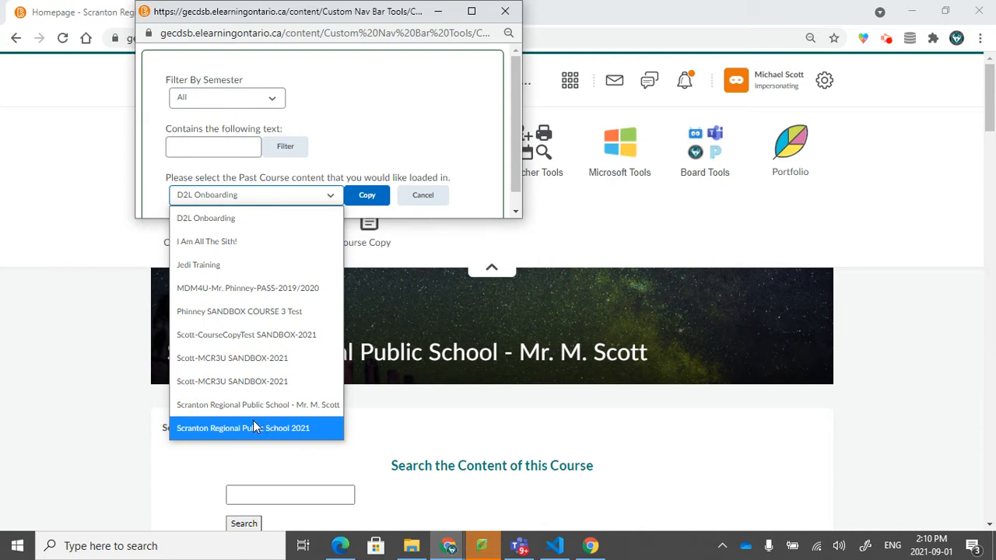
click(282, 199)
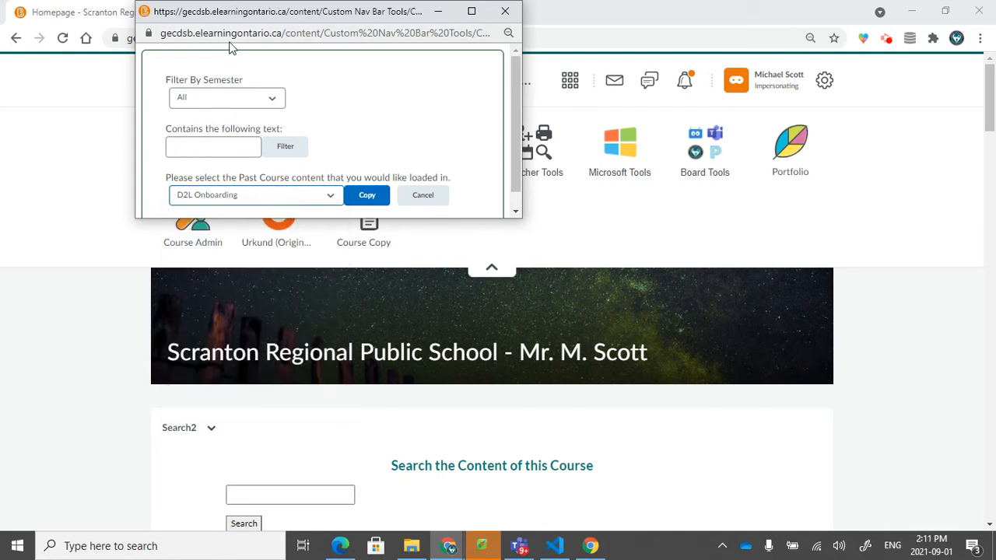
click(224, 99)
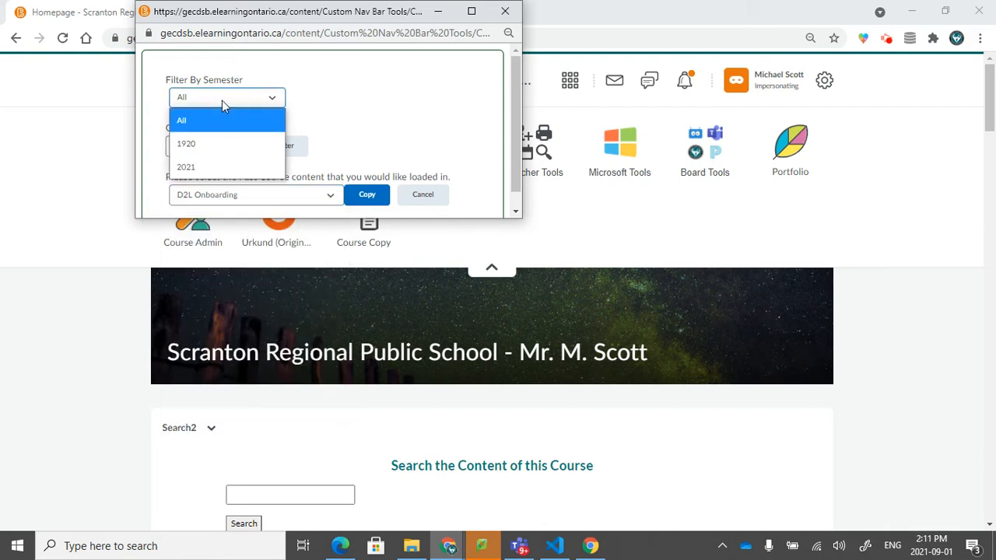
click(211, 166)
click(230, 199)
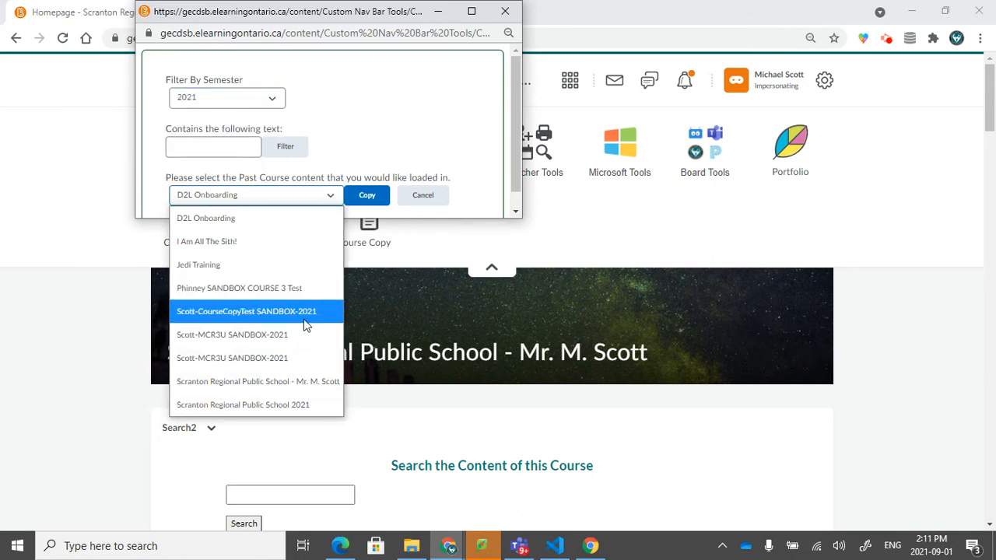
- Filter the past courses to those containing the text MCR3U
click(196, 142)
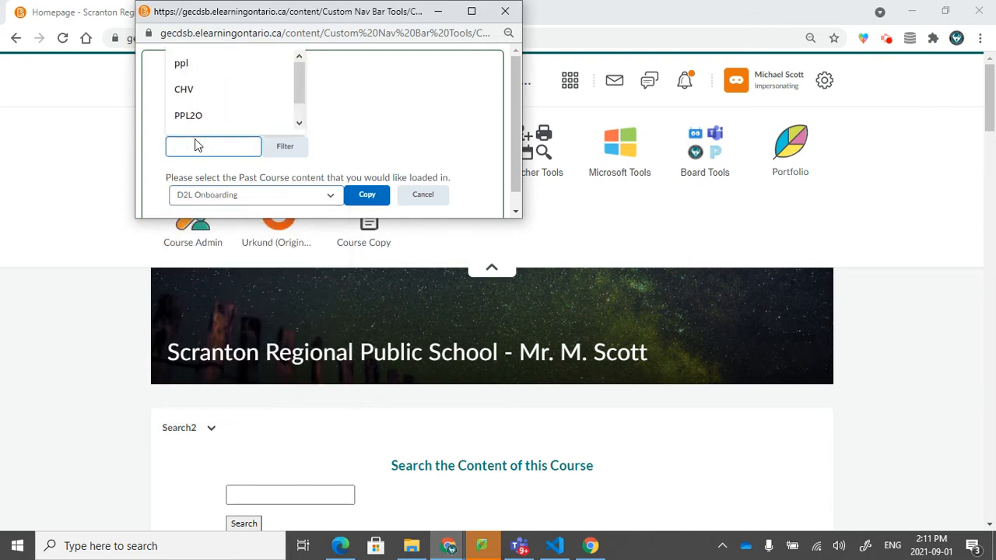
text(MC)
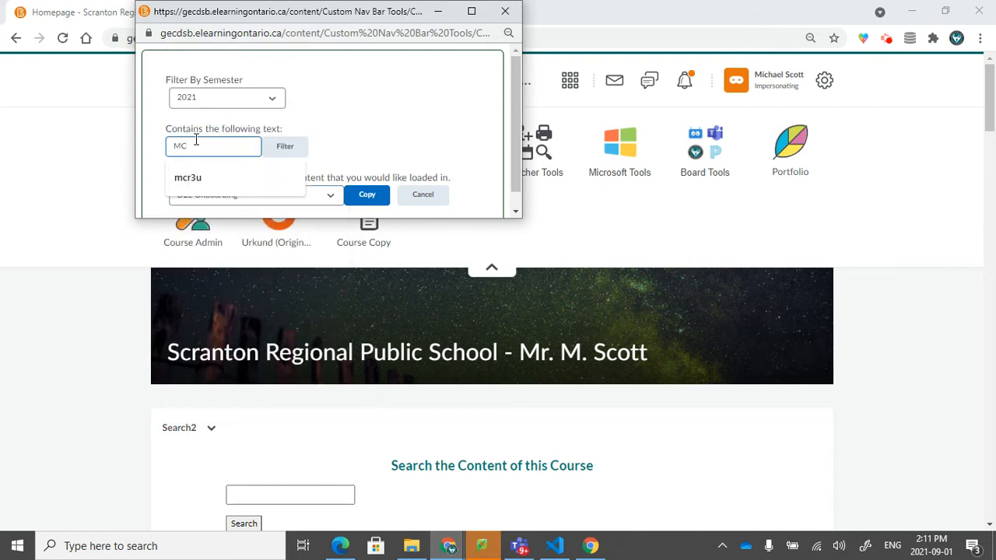
text(U)
click(302, 157)
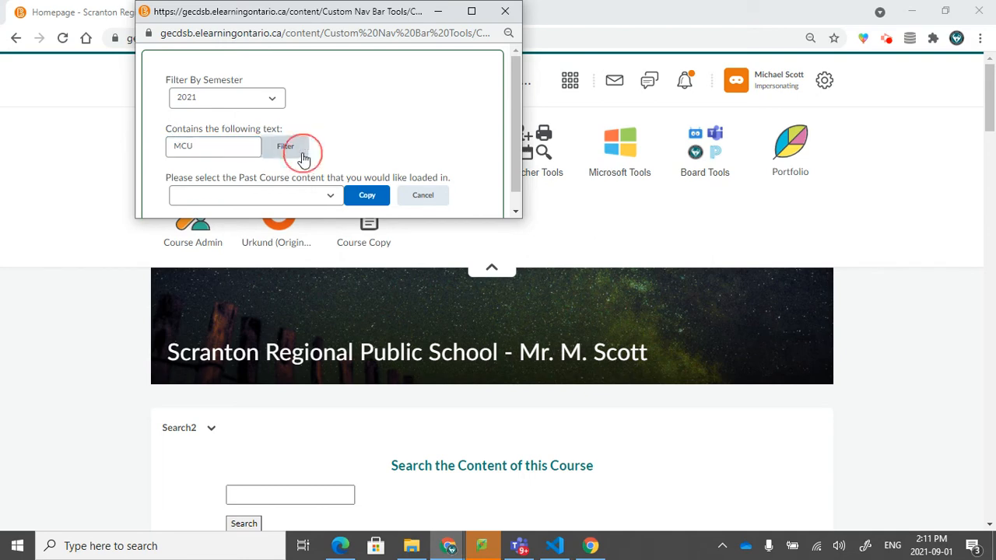
click(288, 198)
click(213, 147)
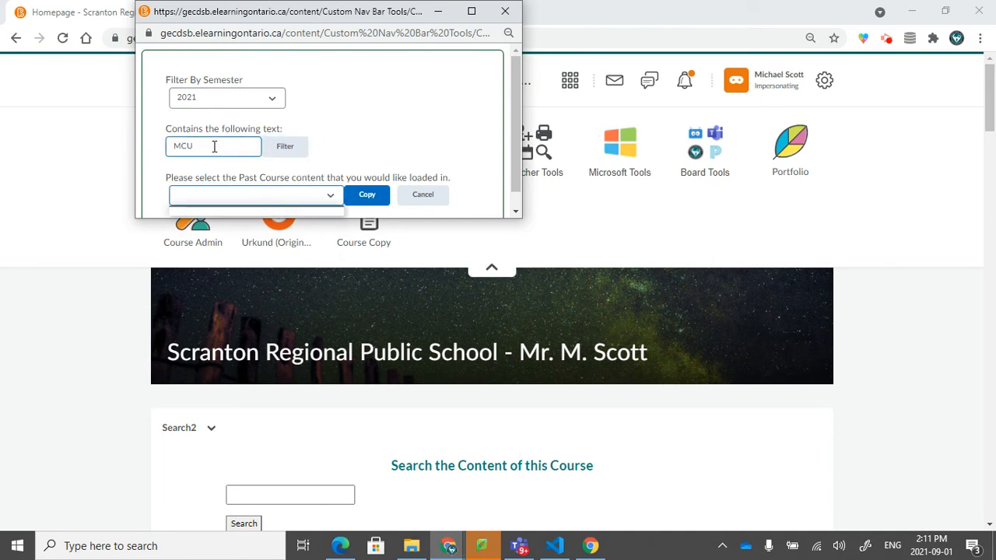
click(190, 146)
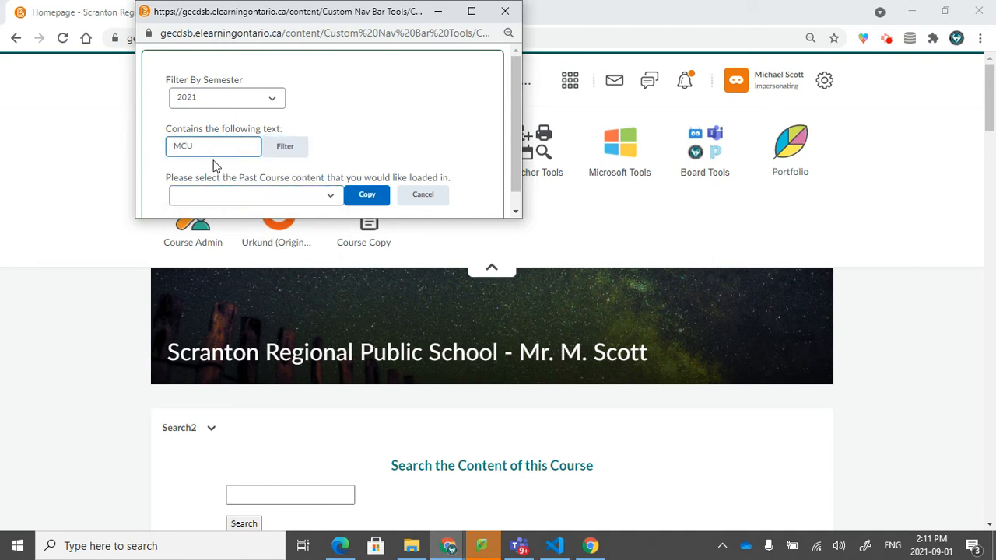
text(R3)
click(282, 147)
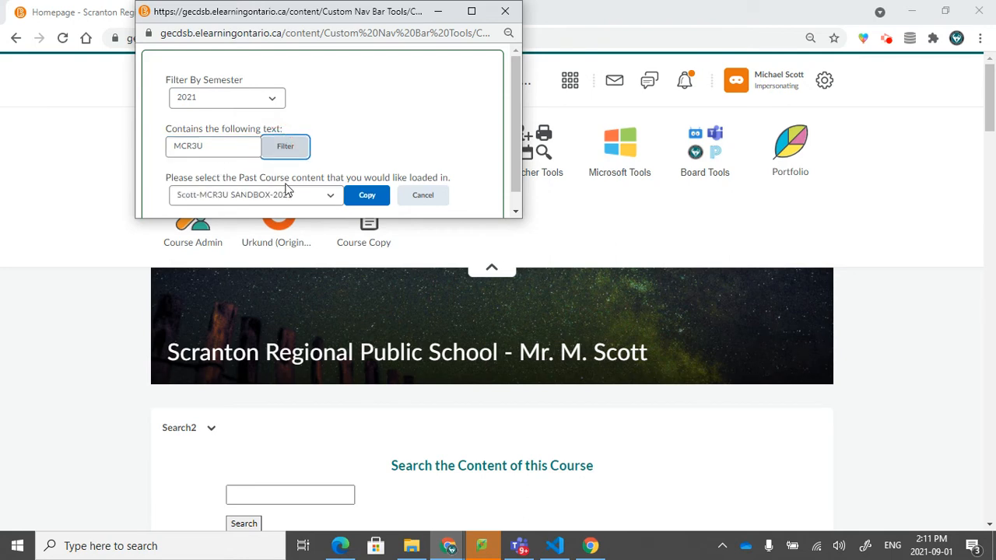
- Pick the second MCR3U SANDBOX-2021 course from the filtered past courses and cancel the past-course copy
click(288, 193)
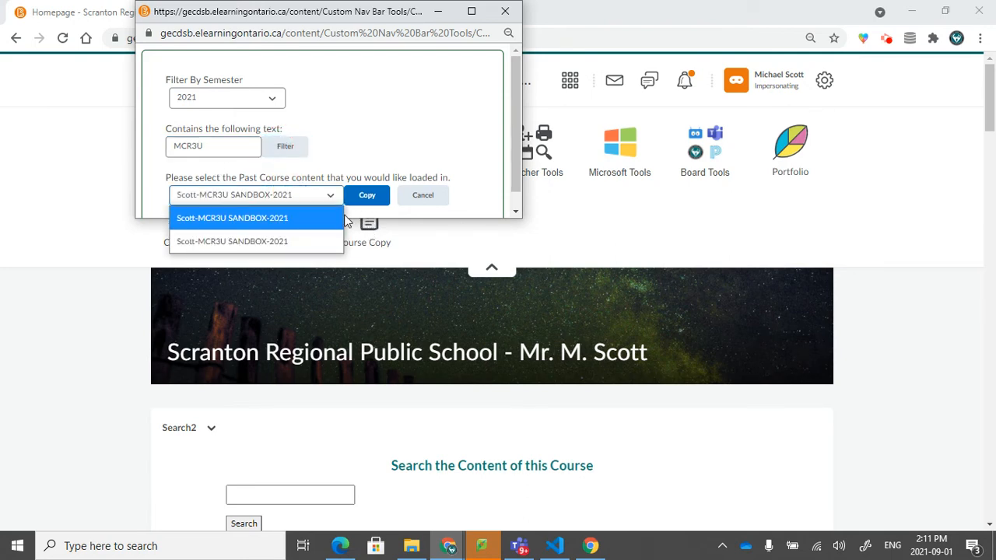
click(260, 240)
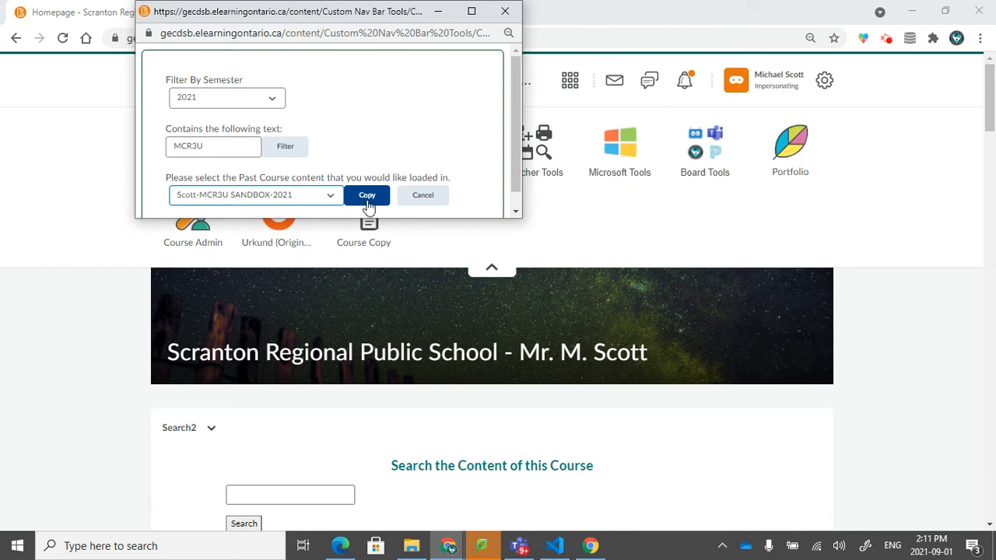
click(428, 202)
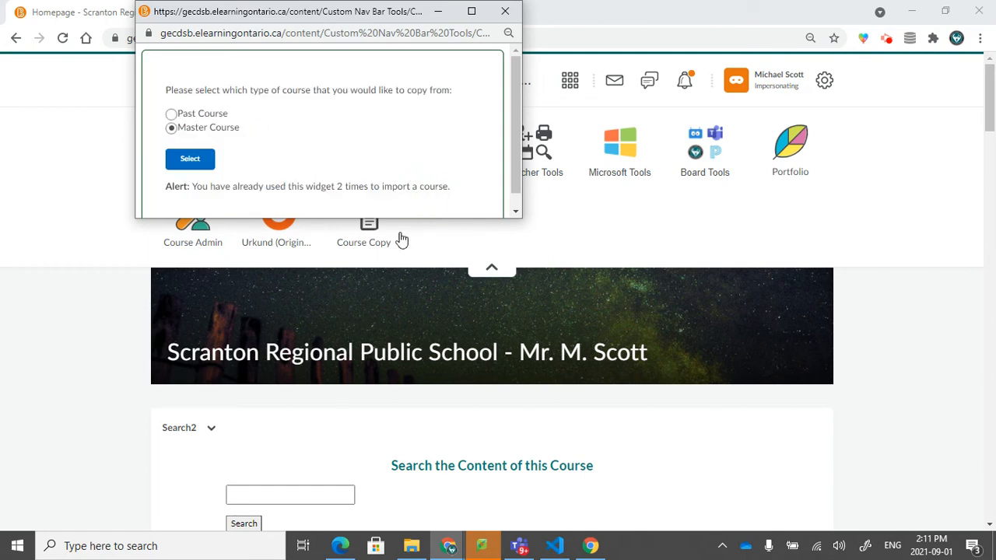
- Choose to copy a Master Course from the Secondary panel and browse the list of teacher master courses
click(191, 158)
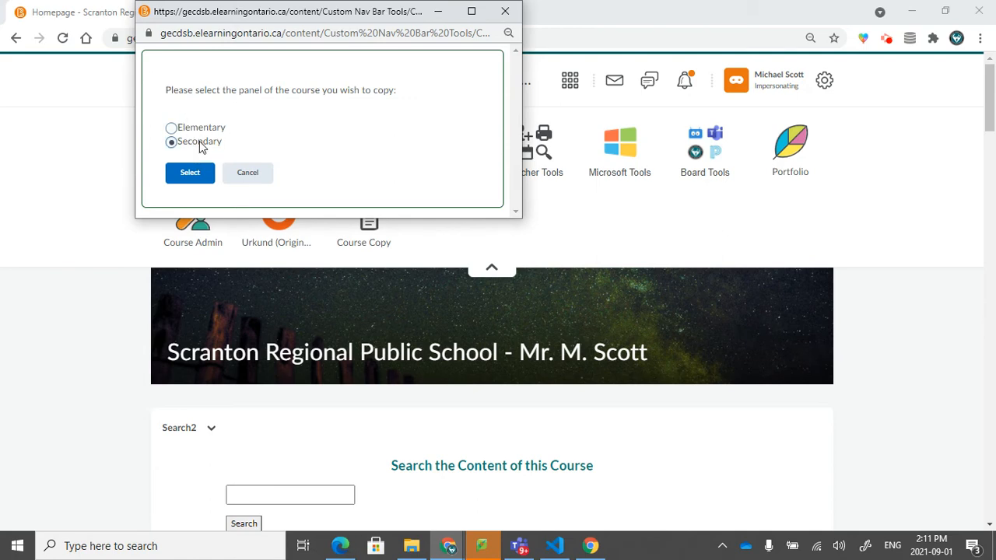
click(194, 175)
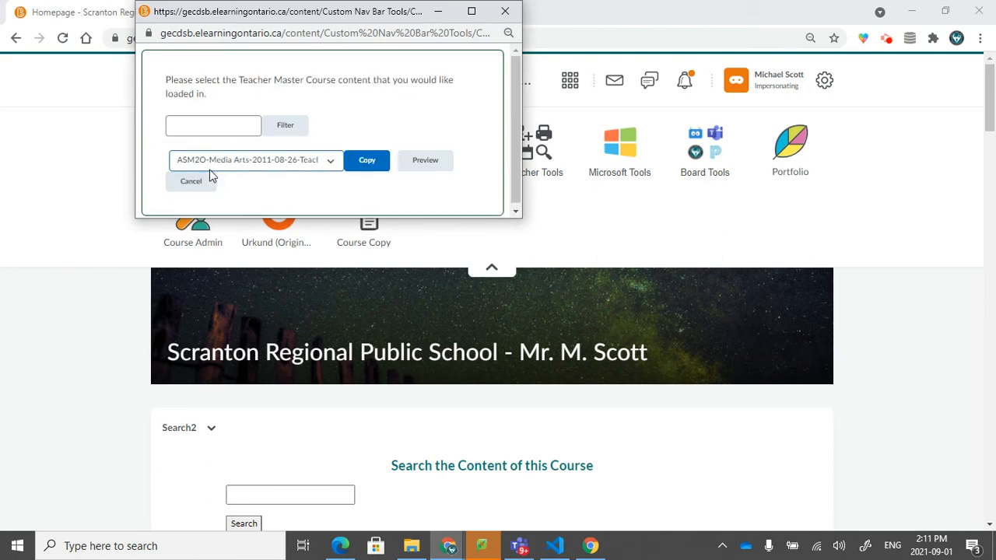
click(212, 163)
scroll(230, 264, down, 10)
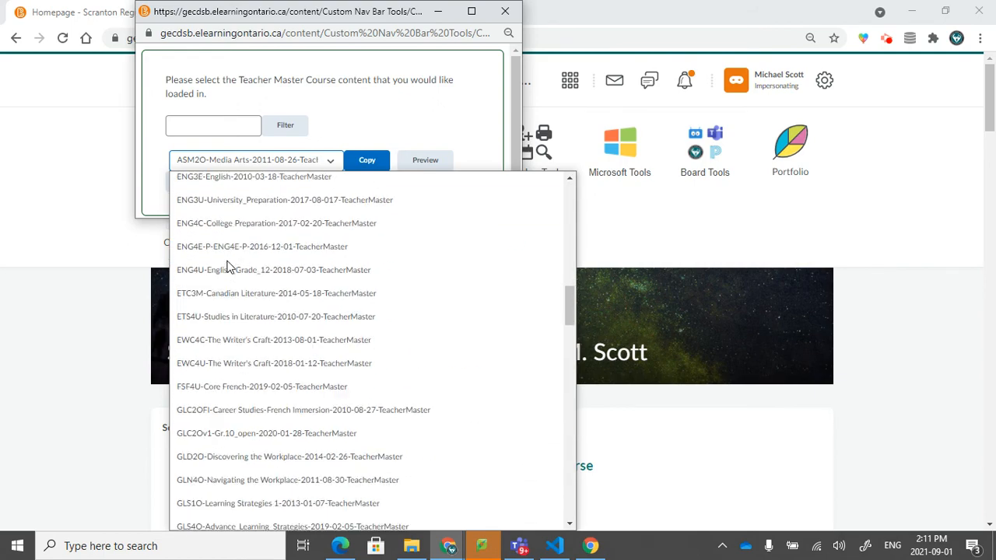
scroll(229, 266, down, 20)
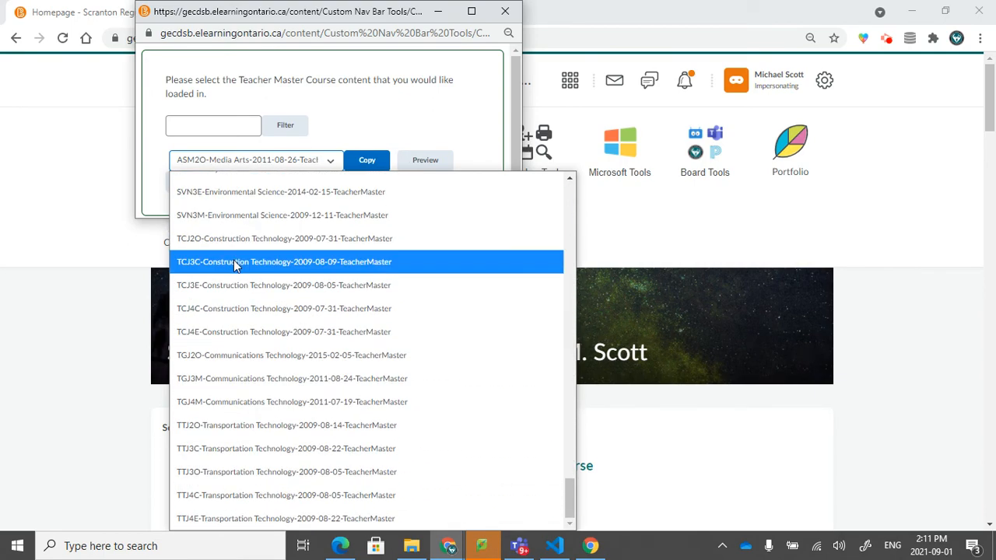
scroll(234, 265, up, 15)
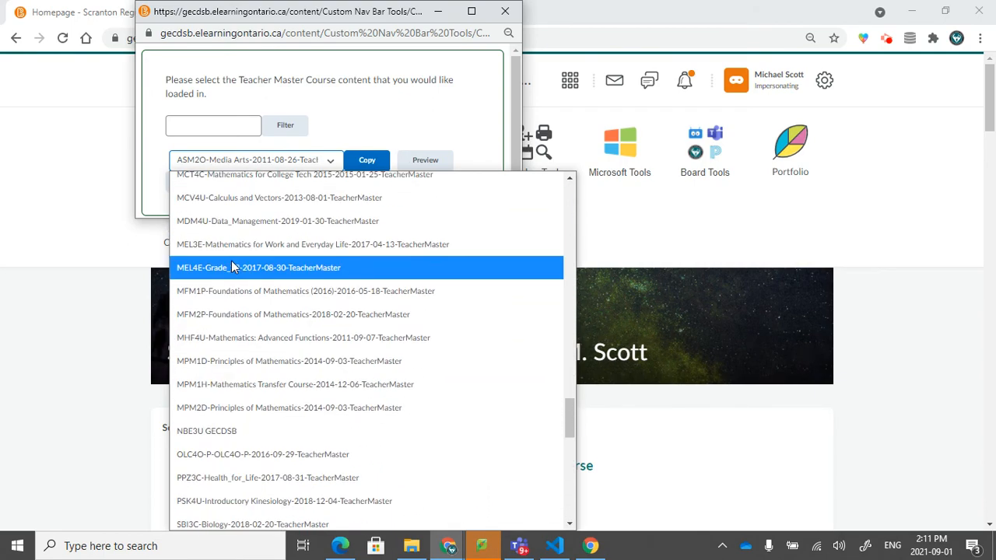
scroll(230, 267, up, 15)
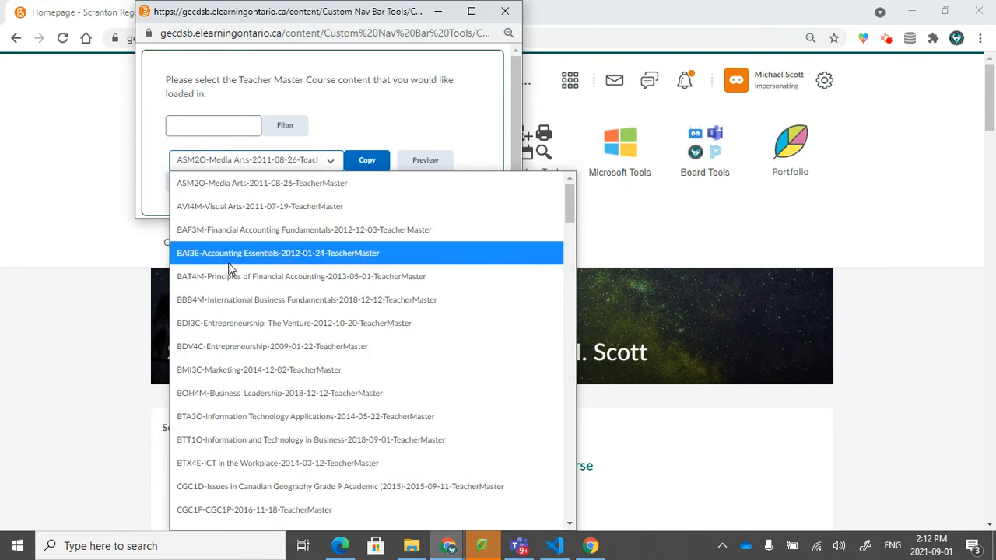
- Filter the teacher master courses by SNC and select SNC2D-Science-2014-09-03-TeacherMaster
click(246, 129)
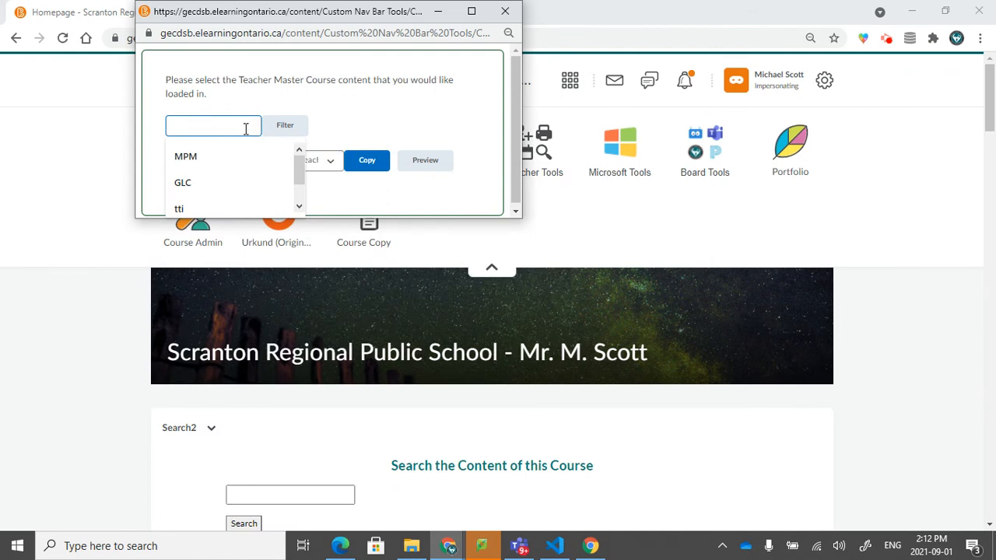
text(SNC)
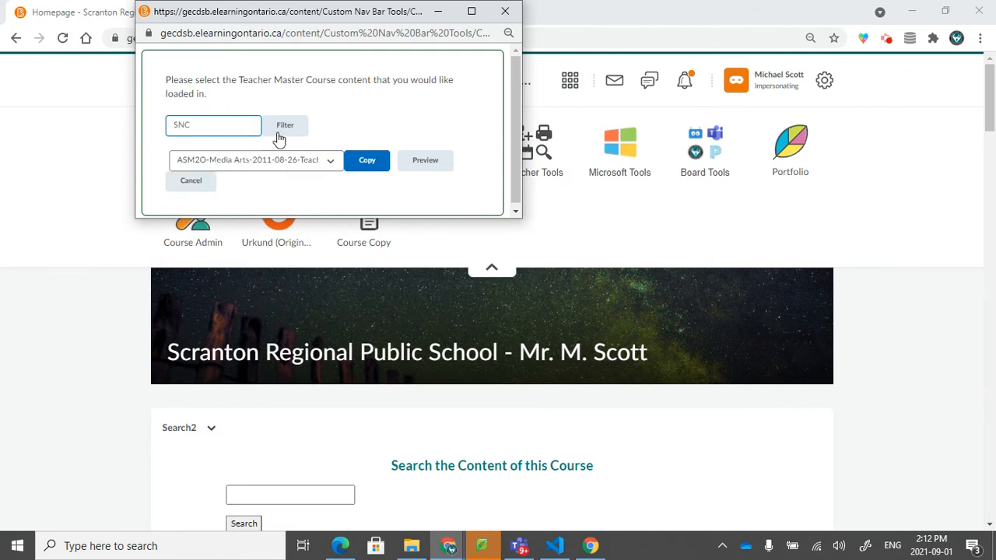
click(289, 132)
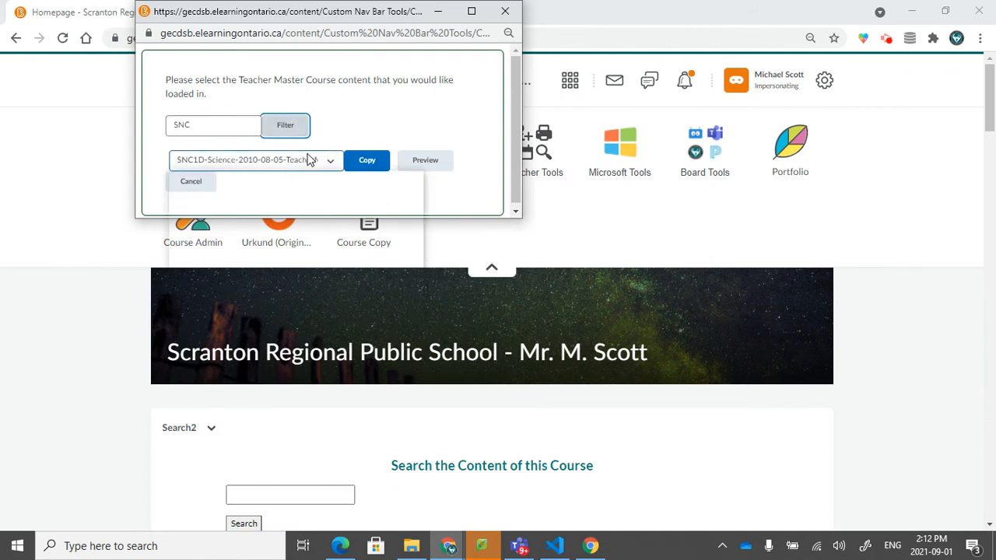
click(312, 159)
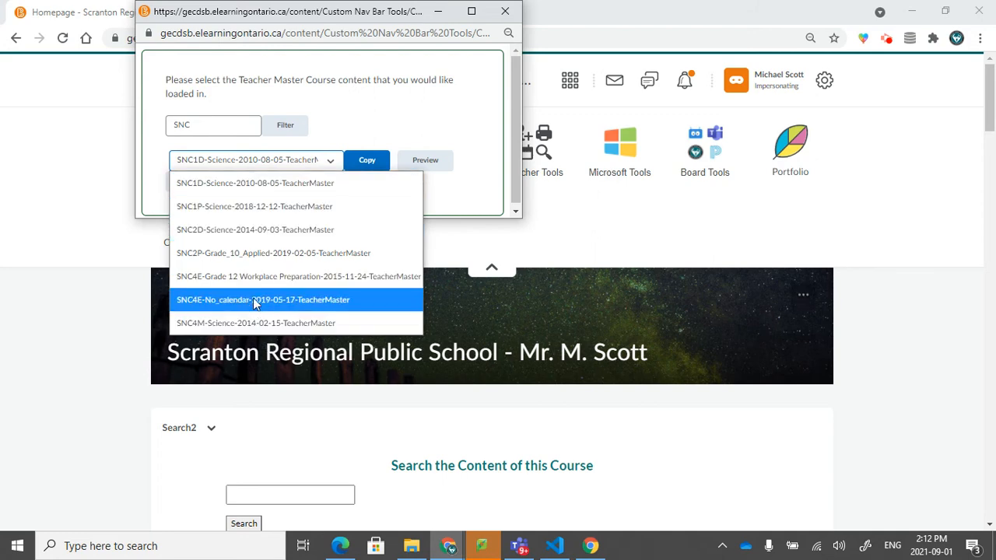
click(278, 228)
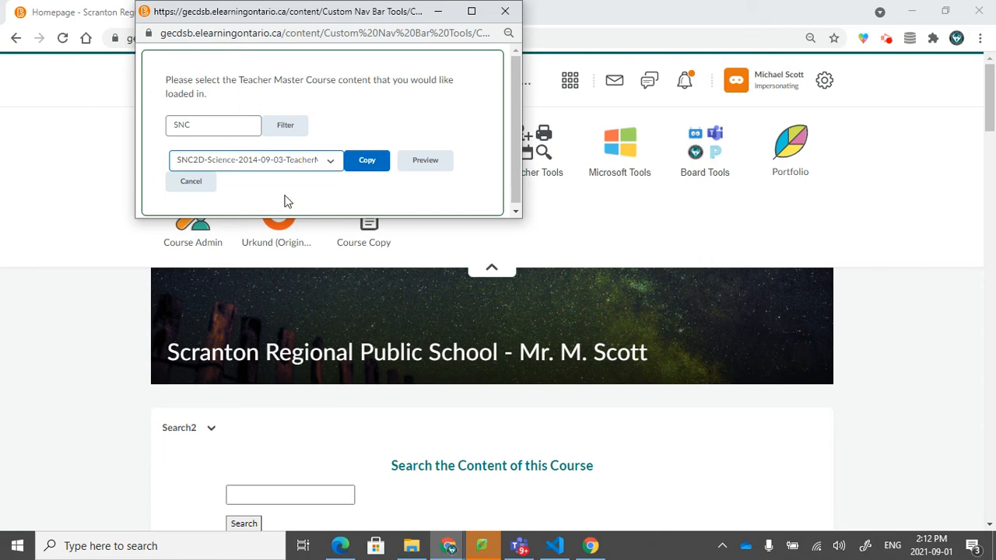
- Preview the selected SNC2D science master course and copy all its components into the current course, closing the copy window when done
click(421, 164)
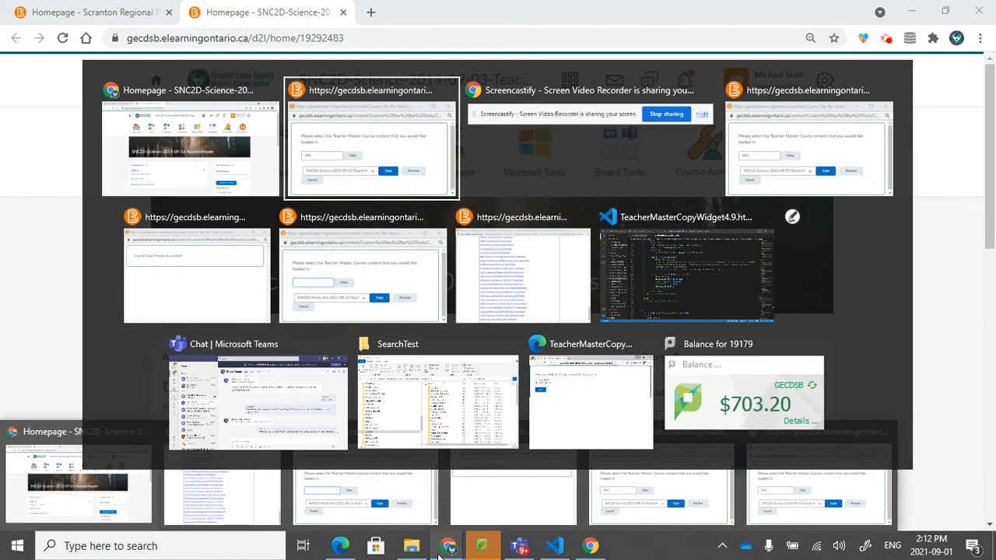
click(441, 554)
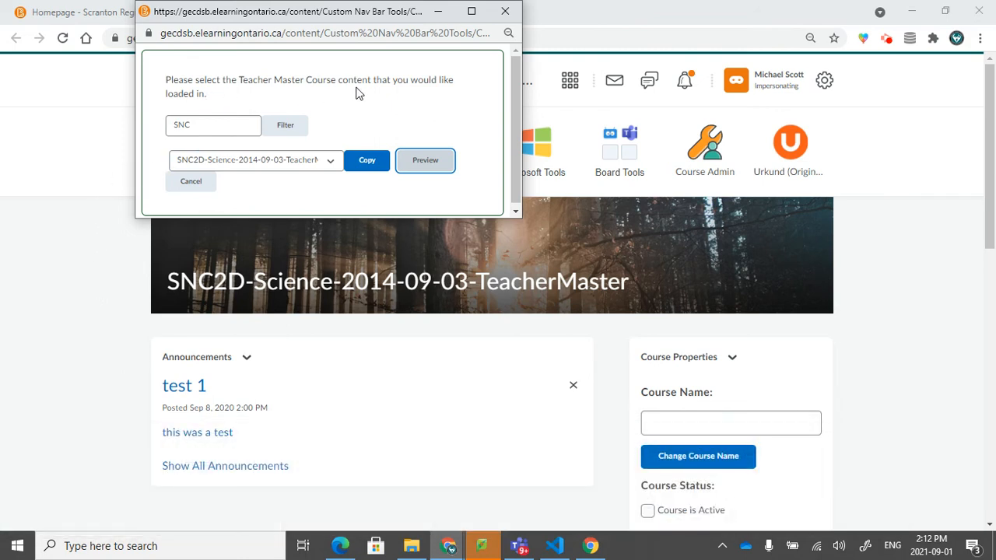
click(373, 164)
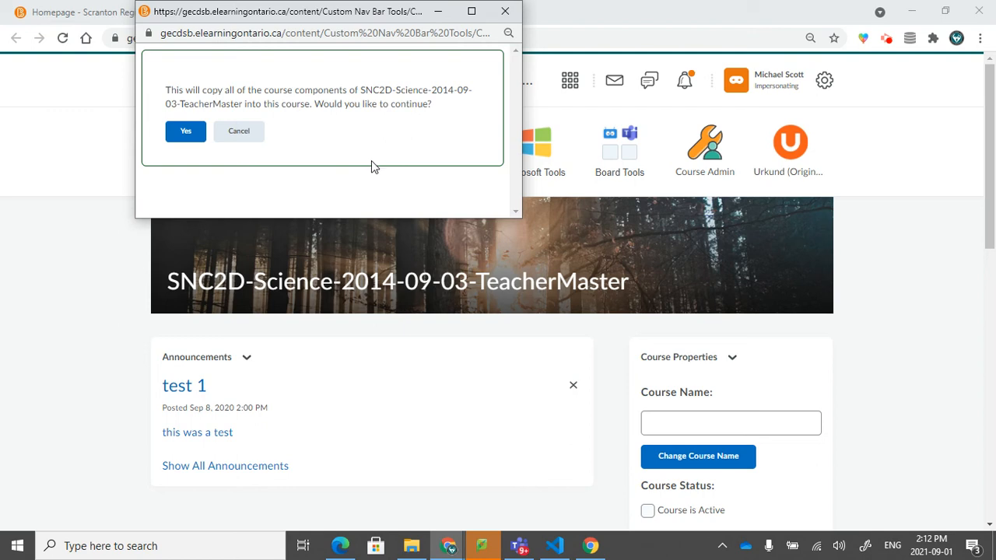
click(185, 134)
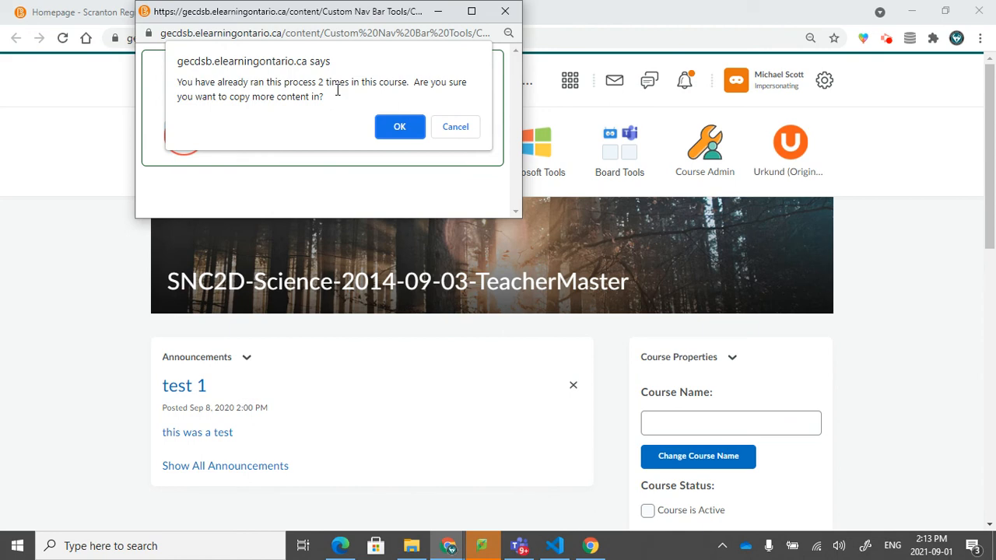
click(396, 125)
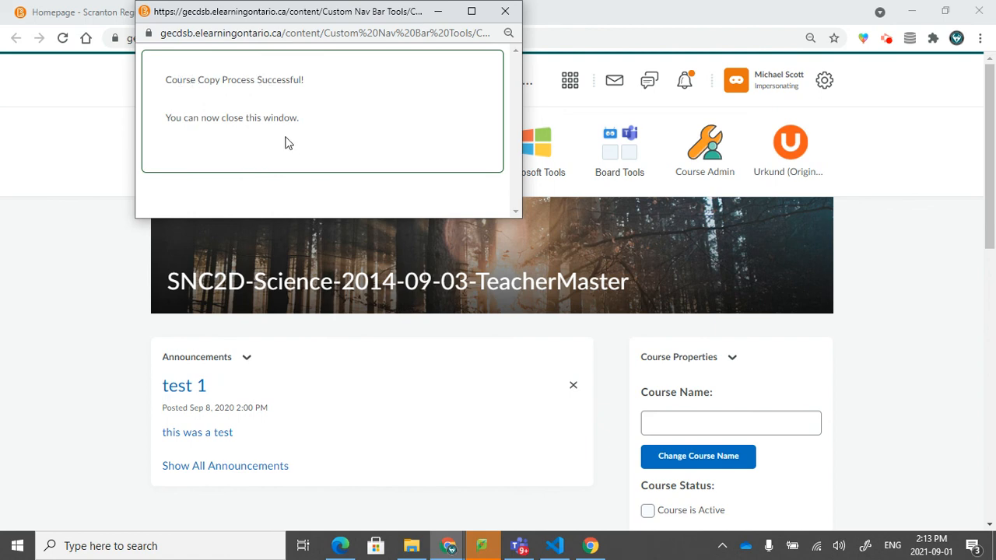
click(505, 11)
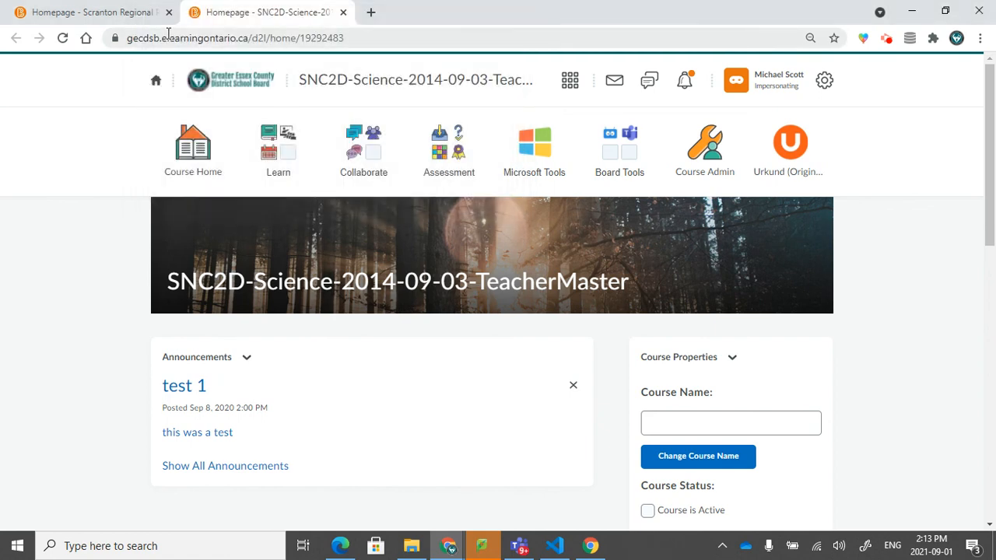
- Return to the Scranton Regional Public School course homepage and reopen the Course Copy tool
click(125, 15)
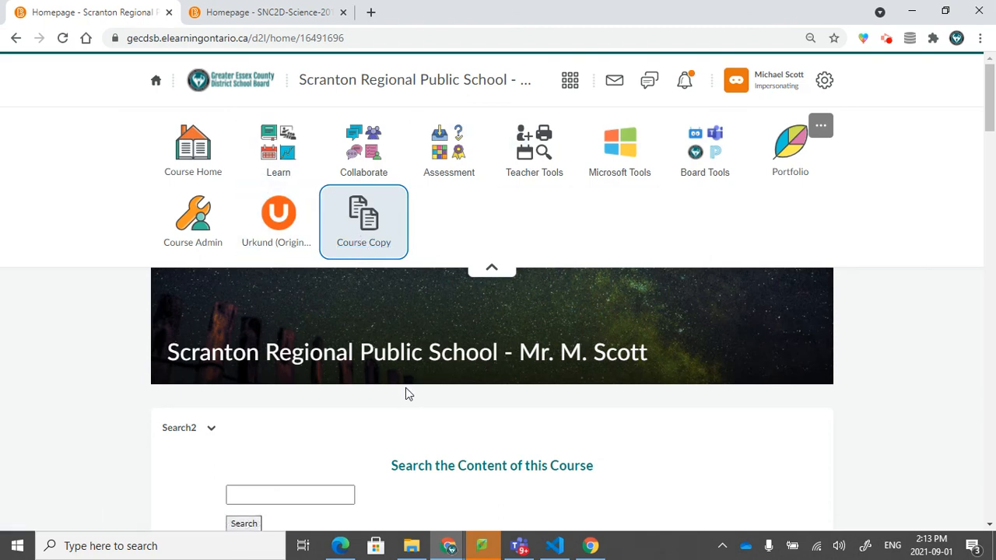
click(372, 225)
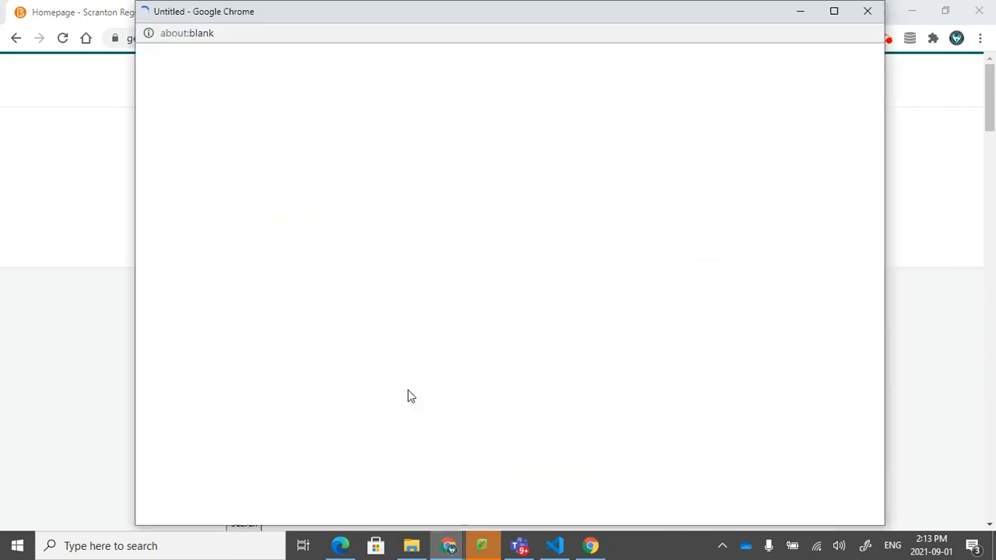